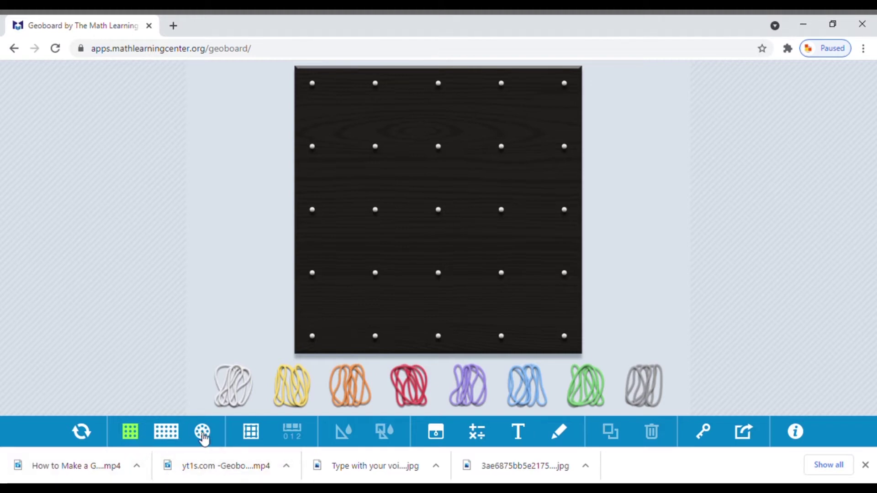
Turn on grid lines, number labels and the drawing tools, previewing the circular board before switching to the large rectangular geoboard.
click(171, 438)
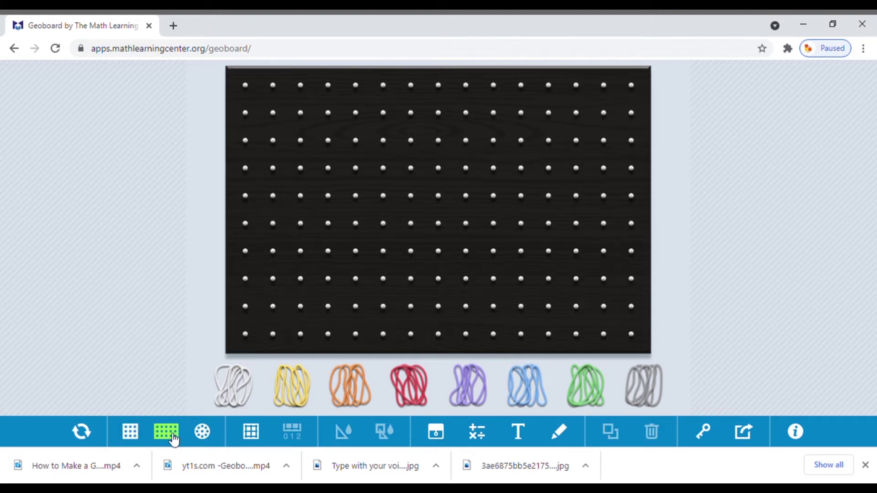
click(206, 434)
click(252, 436)
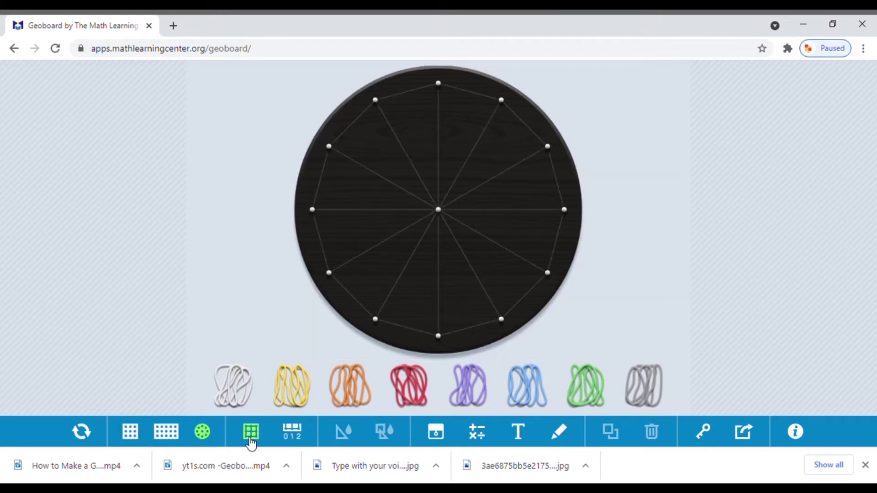
click(292, 434)
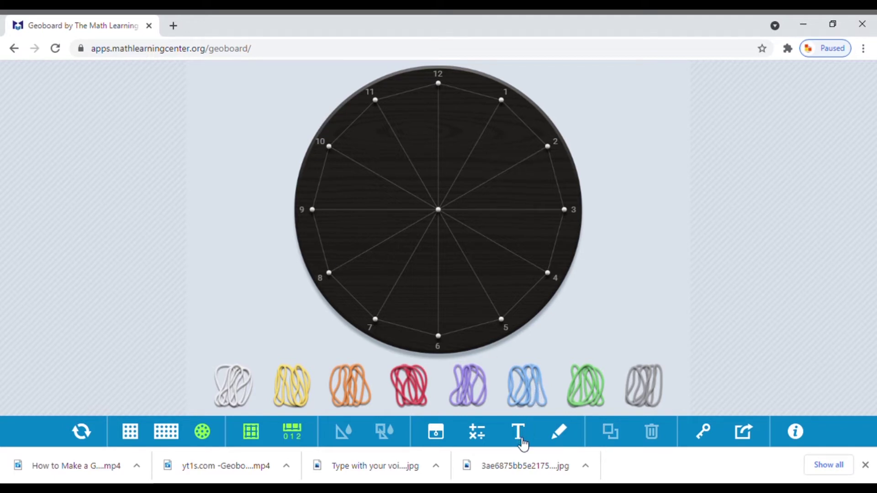
click(565, 440)
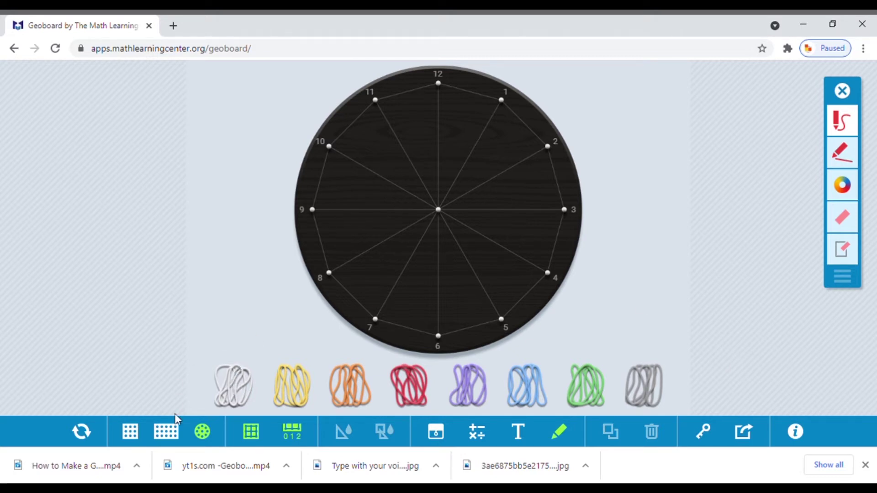
click(167, 434)
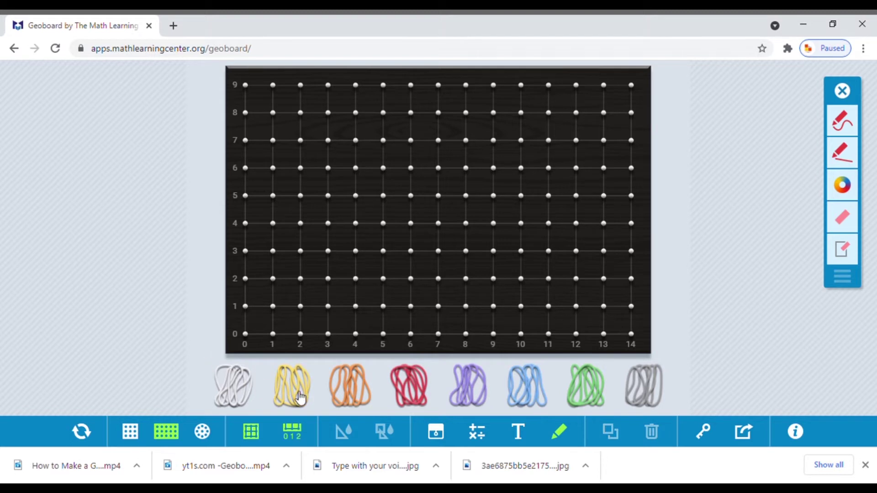
Form a right triangle with a yellow band from (3,2) to (3,7), orange from (3,2) to (9,2), and blue from (3,7) to (9,2).
drag(300, 400, 330, 284)
drag(351, 398, 495, 284)
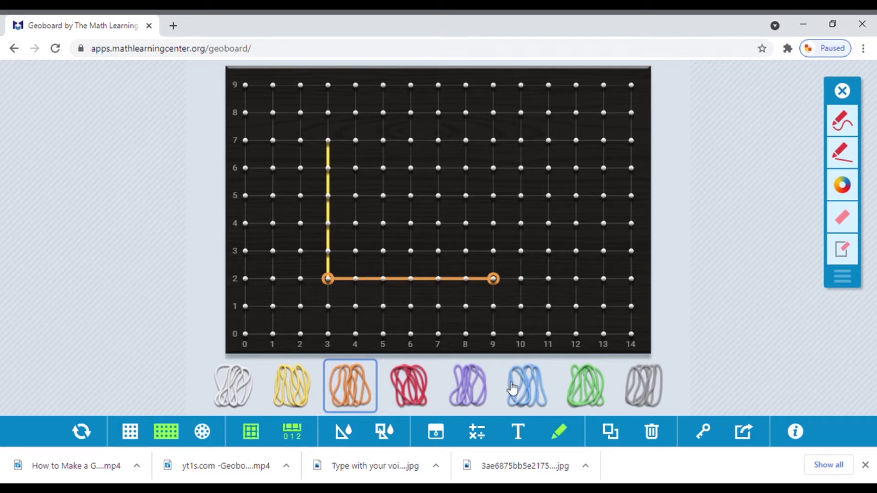
drag(536, 400, 328, 141)
drag(334, 176, 499, 284)
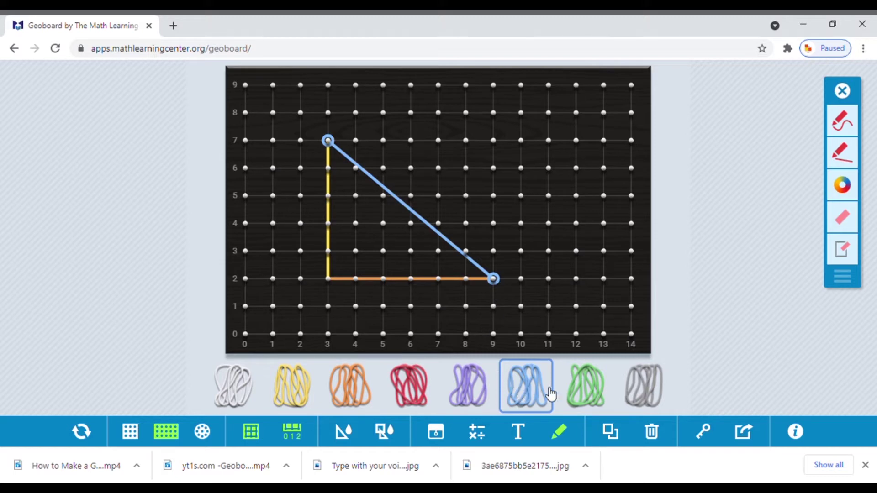
Add a green band from (9,2) to (9,7) and stretch a gray band into a triangle through (3,7), (9,7) and (3,5).
drag(596, 394, 498, 147)
drag(653, 392, 496, 149)
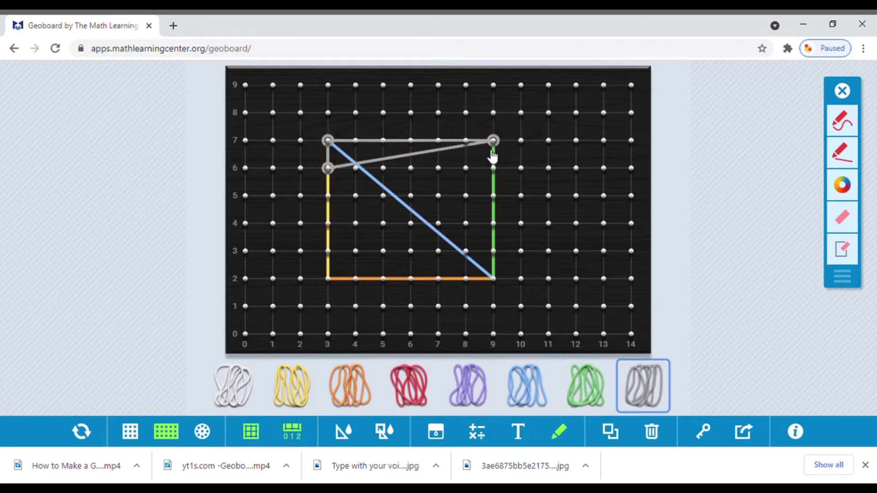
drag(330, 171, 331, 203)
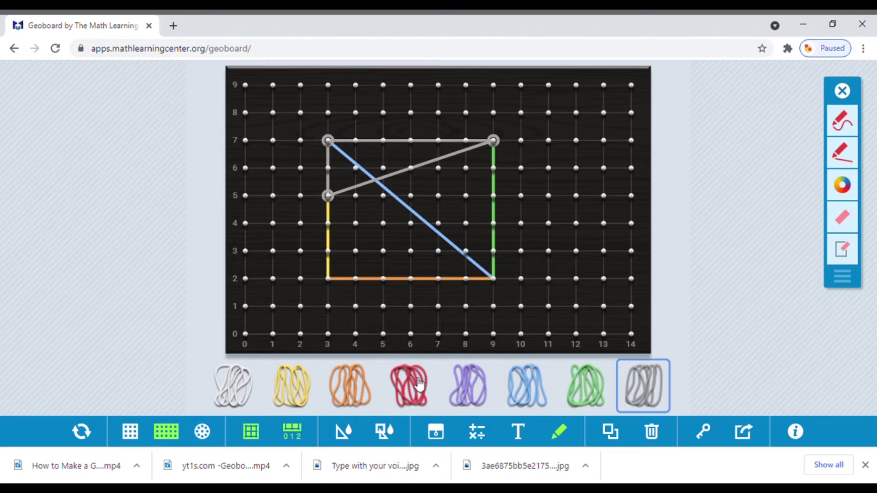
Reset the geoboard to clear all bands, and show the grid lines and number labels on the empty board.
click(85, 437)
click(477, 269)
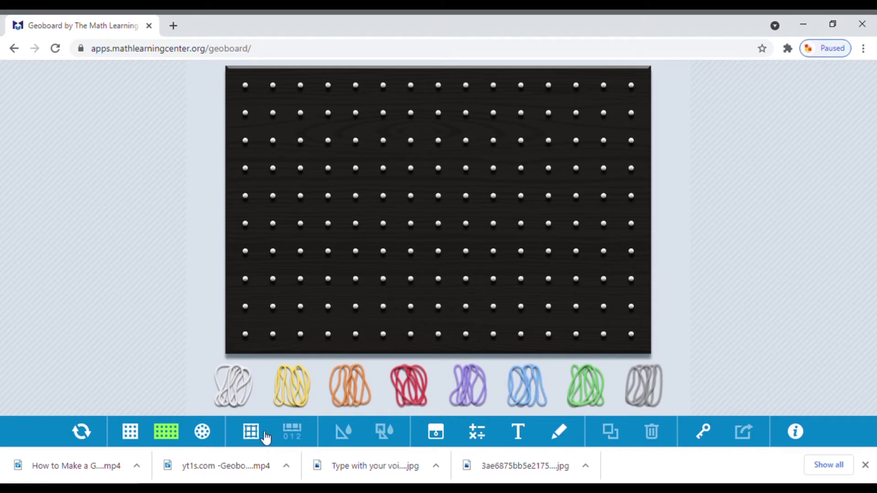
click(251, 433)
click(293, 432)
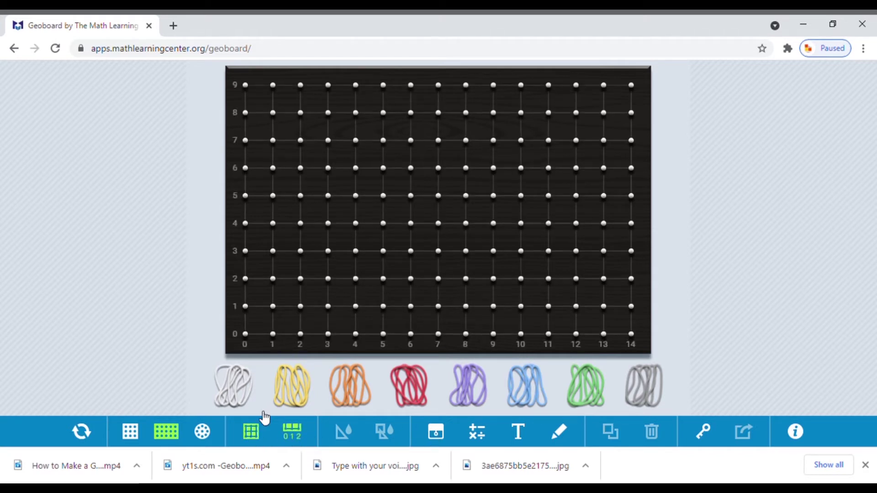
Build a right triangle with a yellow band from (1,0) to (1,6), orange from (1,0) to (6,0), and red from (1,6) to (6,0).
drag(299, 393, 274, 169)
drag(350, 387, 301, 334)
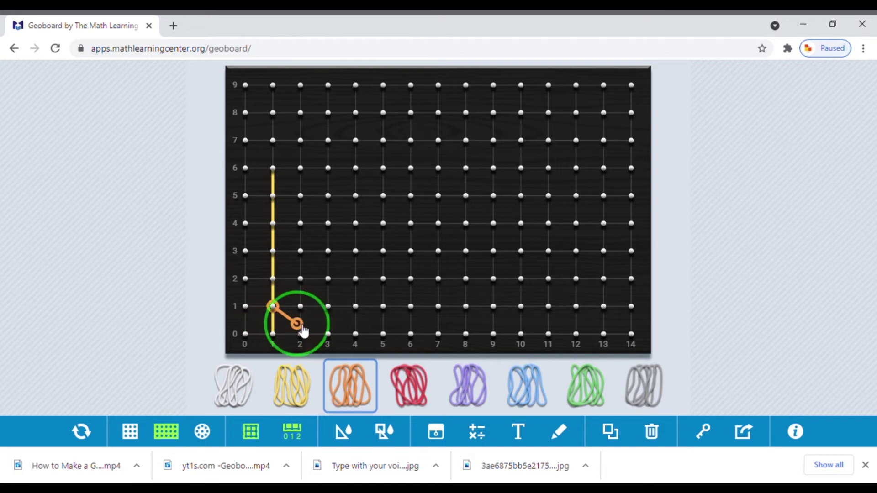
drag(276, 308, 410, 336)
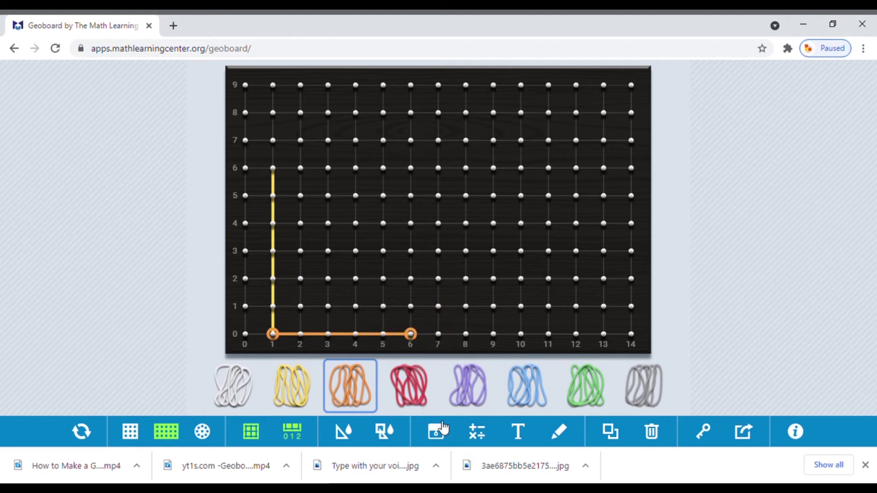
drag(425, 386, 418, 345)
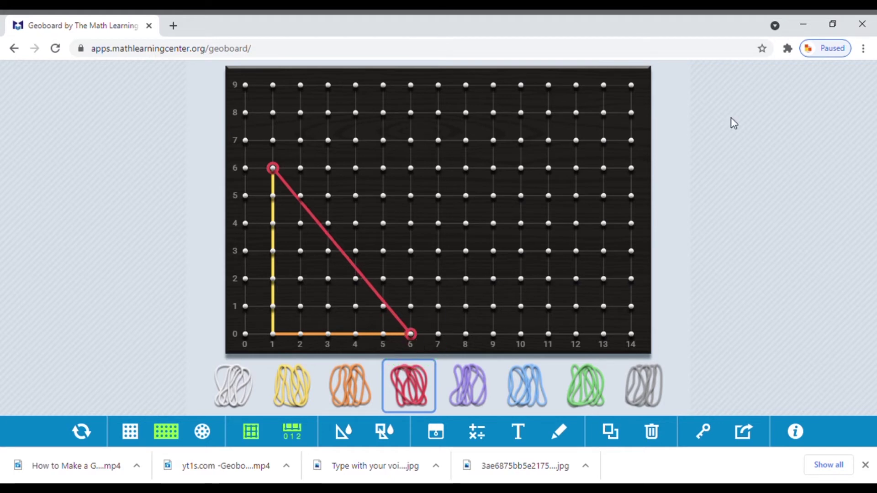
Handwrite the triangle area formula "1/2 × b × h" in red with the freehand pen along the board's upper edge.
click(559, 431)
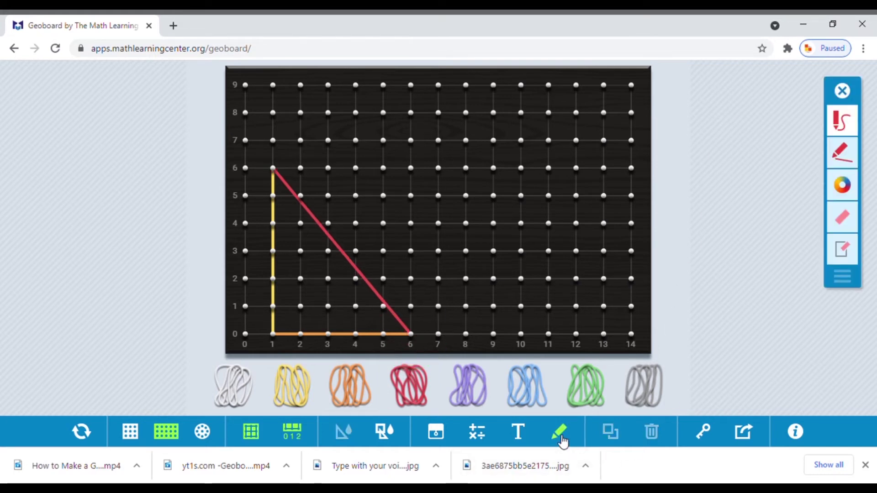
click(842, 121)
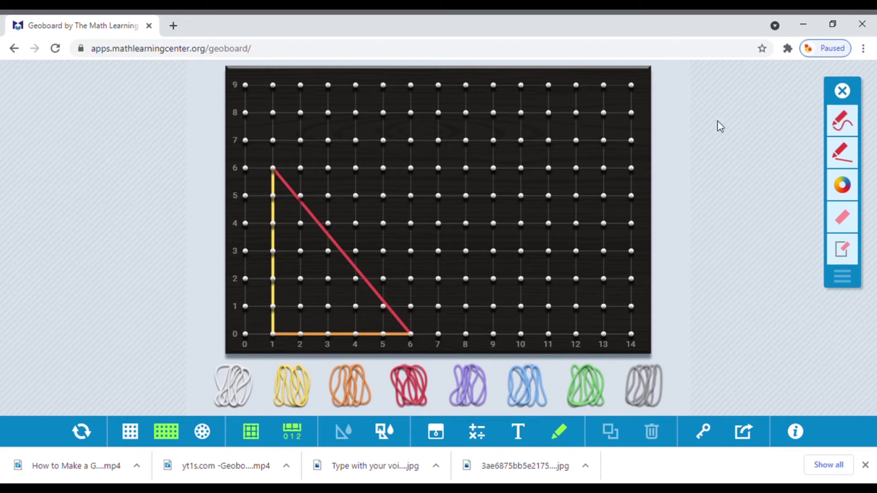
click(842, 121)
mouse_move(343, 91)
mouse_down()
mouse_move(341, 126)
mouse_move(365, 132)
mouse_move(335, 170)
mouse_move(359, 172)
mouse_up()
drag(403, 101, 382, 135)
drag(383, 100, 403, 129)
mouse_move(427, 88)
mouse_down()
mouse_move(441, 122)
mouse_move(435, 136)
mouse_up()
mouse_move(492, 106)
mouse_down()
mouse_move(476, 132)
mouse_move(479, 119)
mouse_move(497, 133)
mouse_up()
mouse_move(513, 87)
mouse_down()
mouse_move(512, 134)
mouse_move(528, 112)
mouse_move(541, 137)
mouse_move(548, 122)
mouse_up()
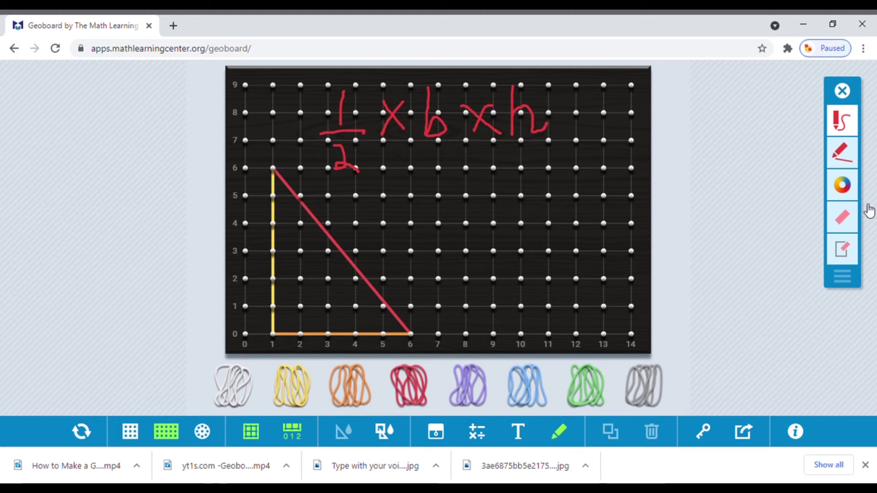
Change the pen color to green and handwrite "= 1/2 × 6 × 6" beneath the area formula.
click(845, 186)
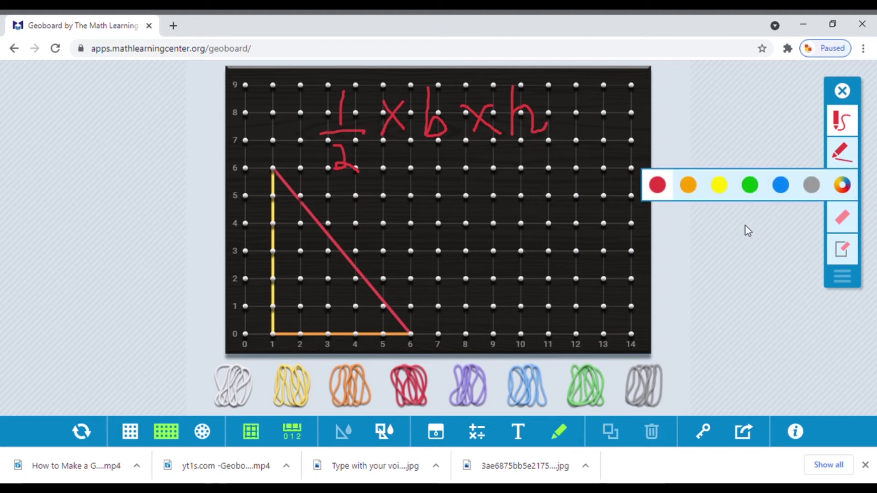
click(749, 187)
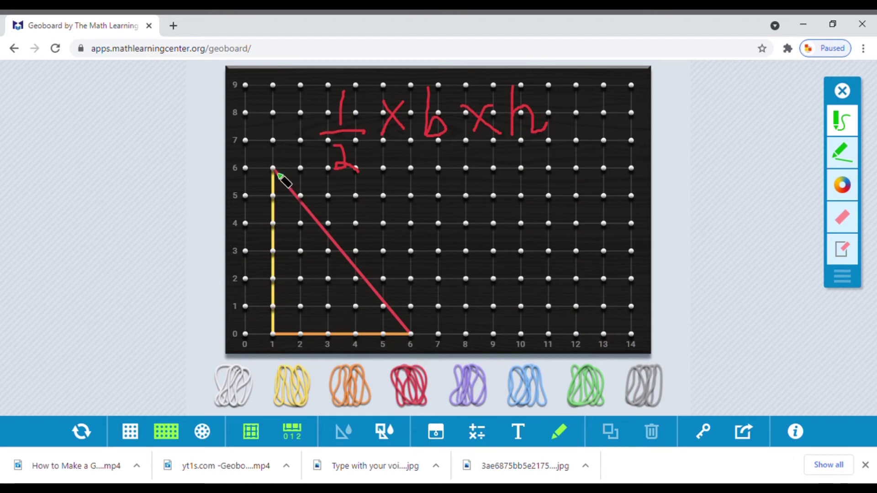
mouse_move(393, 174)
mouse_down()
mouse_move(392, 212)
mouse_move(428, 214)
mouse_move(398, 233)
mouse_move(394, 261)
mouse_move(432, 260)
mouse_up()
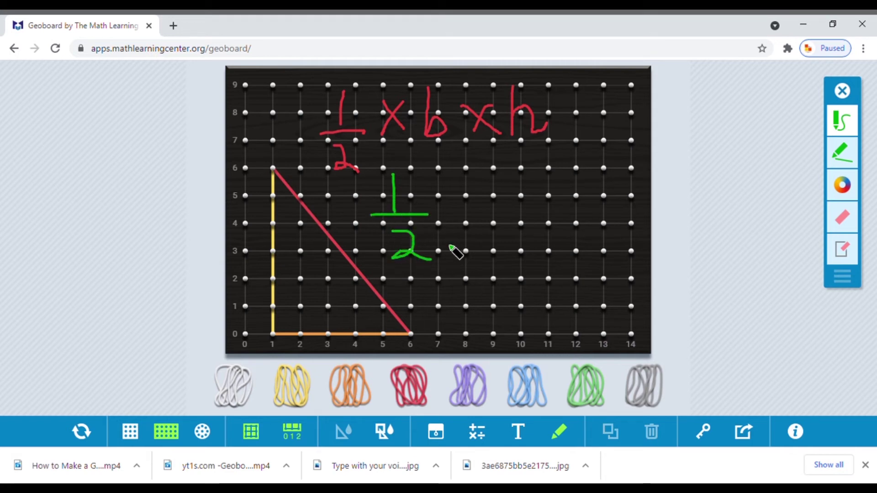
drag(466, 183, 447, 225)
drag(439, 187, 473, 219)
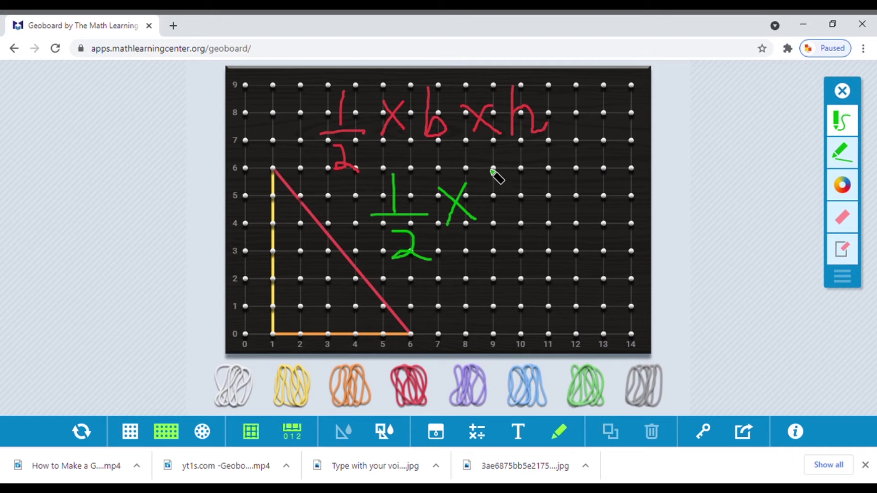
mouse_move(510, 172)
mouse_down()
mouse_move(505, 211)
mouse_move(500, 201)
mouse_up()
drag(577, 170, 550, 209)
drag(544, 174, 573, 208)
mouse_move(619, 159)
mouse_down()
mouse_move(605, 183)
mouse_move(612, 189)
mouse_move(602, 183)
mouse_up()
mouse_move(344, 218)
mouse_down()
mouse_move(363, 217)
mouse_move(361, 228)
mouse_up()
Handwrite the green calculation "= 36/2 = 18" below the substituted values.
mouse_move(440, 291)
mouse_down()
mouse_move(466, 292)
mouse_move(439, 303)
mouse_up()
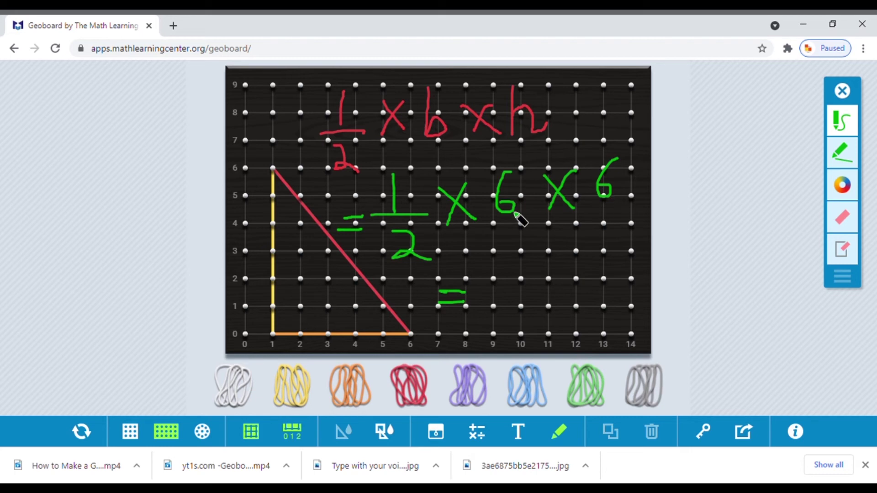
mouse_move(495, 263)
mouse_down()
mouse_move(515, 283)
mouse_move(489, 288)
mouse_up()
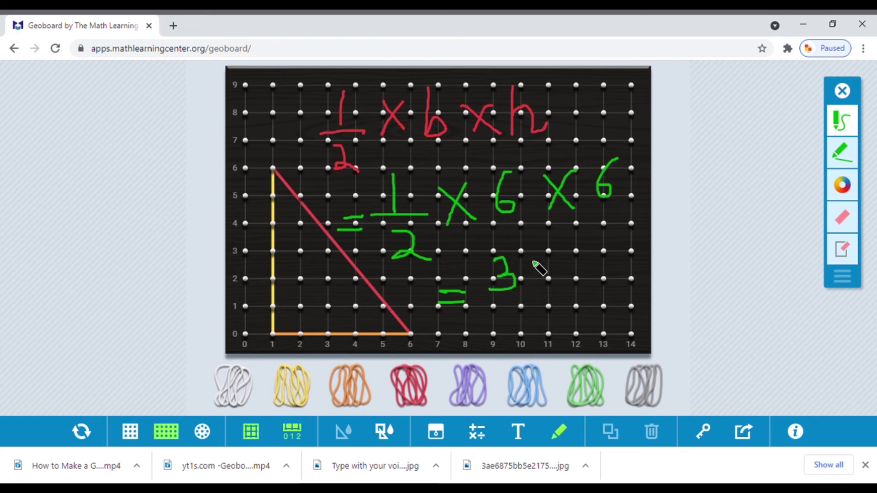
mouse_move(541, 249)
mouse_down()
mouse_move(539, 278)
mouse_move(535, 268)
mouse_up()
drag(482, 297, 566, 296)
mouse_move(504, 309)
mouse_down()
mouse_move(528, 346)
mouse_move(578, 335)
mouse_move(581, 342)
mouse_up()
click(560, 335)
mouse_move(594, 306)
mouse_down()
mouse_move(594, 346)
mouse_move(630, 343)
mouse_move(630, 307)
mouse_move(628, 325)
mouse_up()
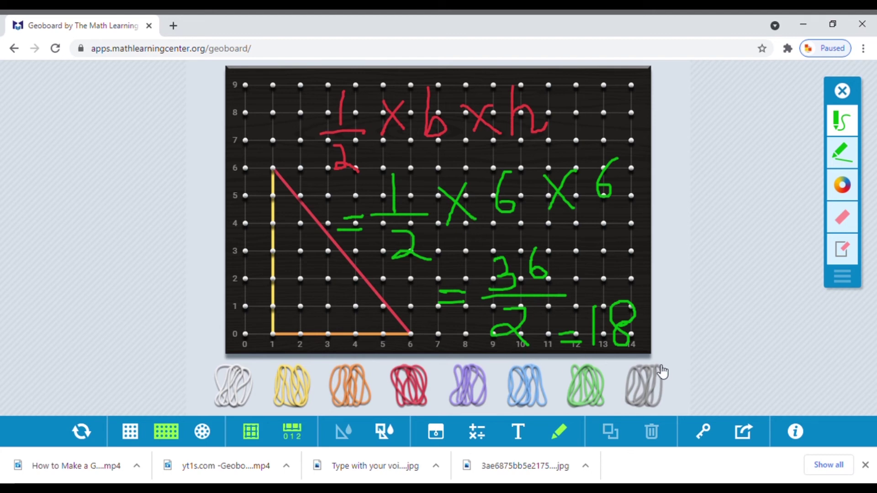
Look at the image, link and code options for sharing the work, and close them.
click(743, 432)
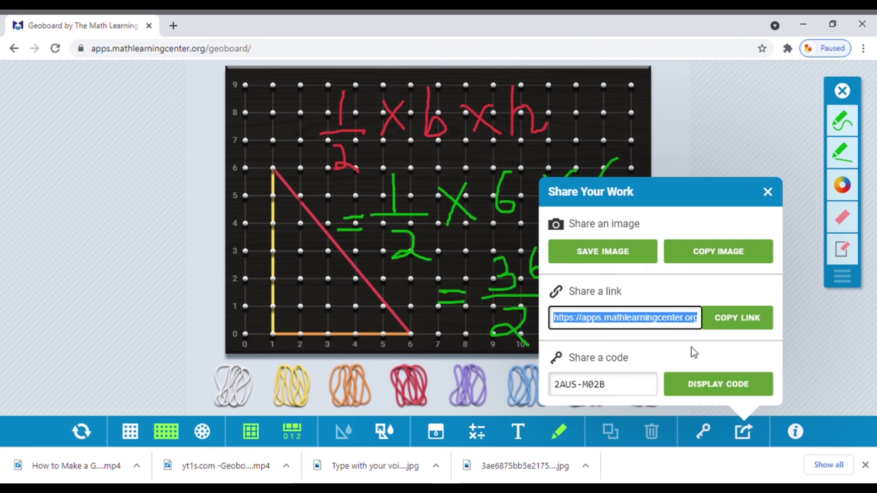
click(767, 192)
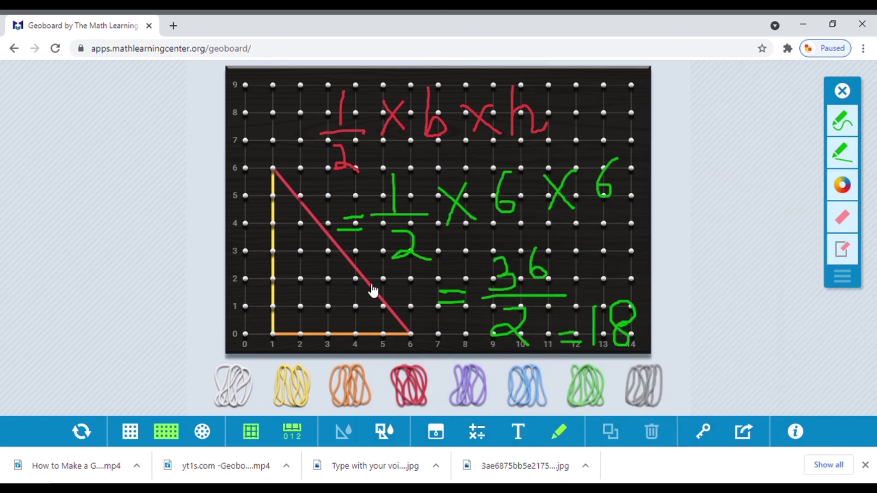